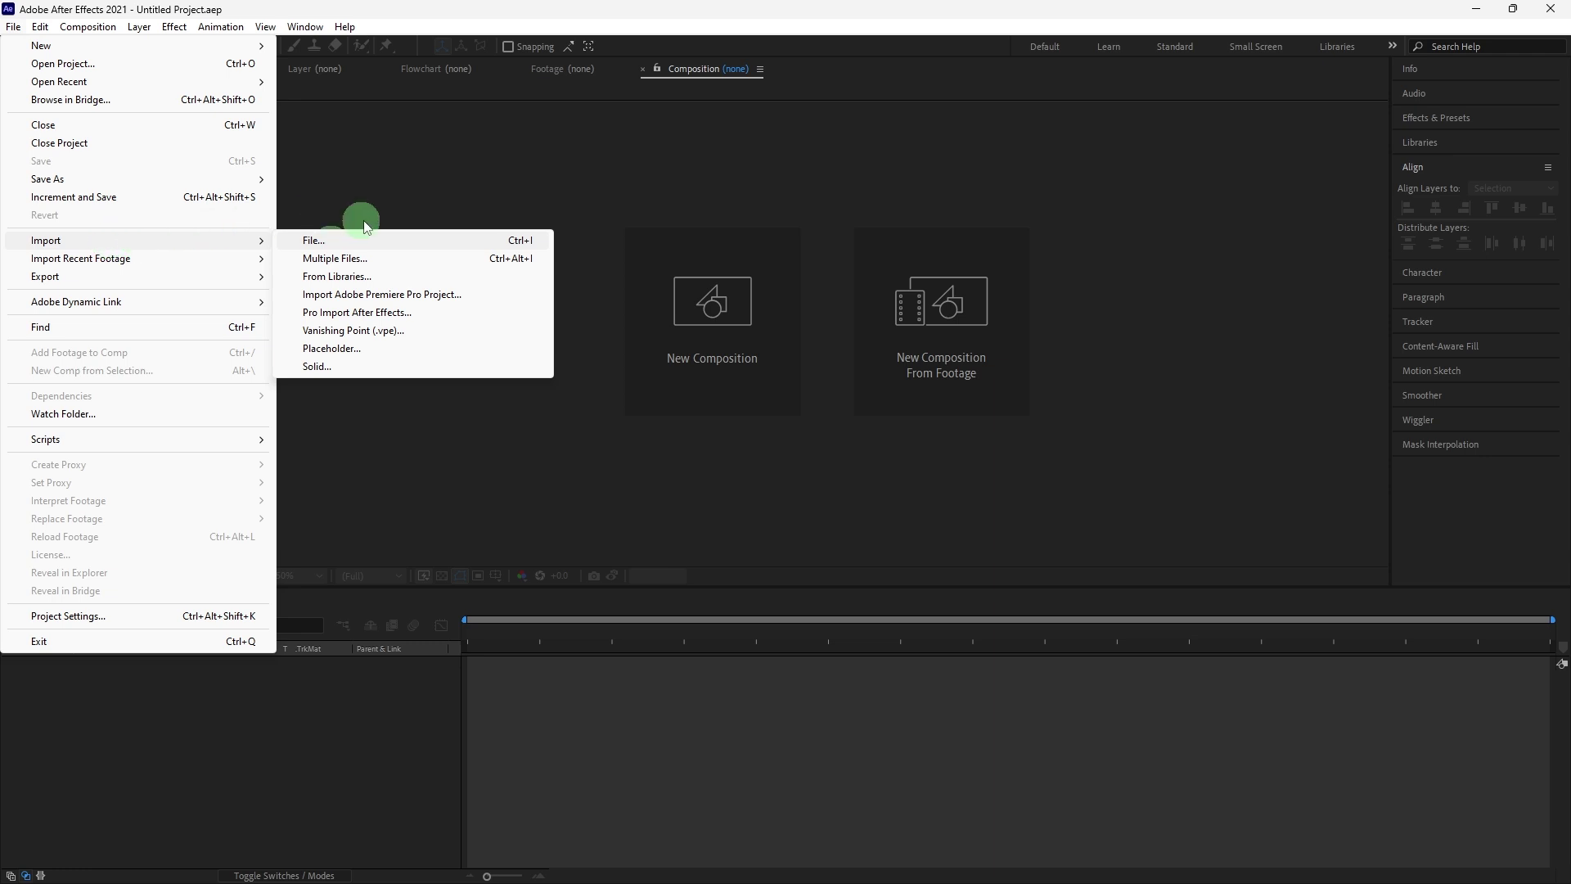
- Import the TRIMMED clip from the Downloads folder as project footage
click(325, 250)
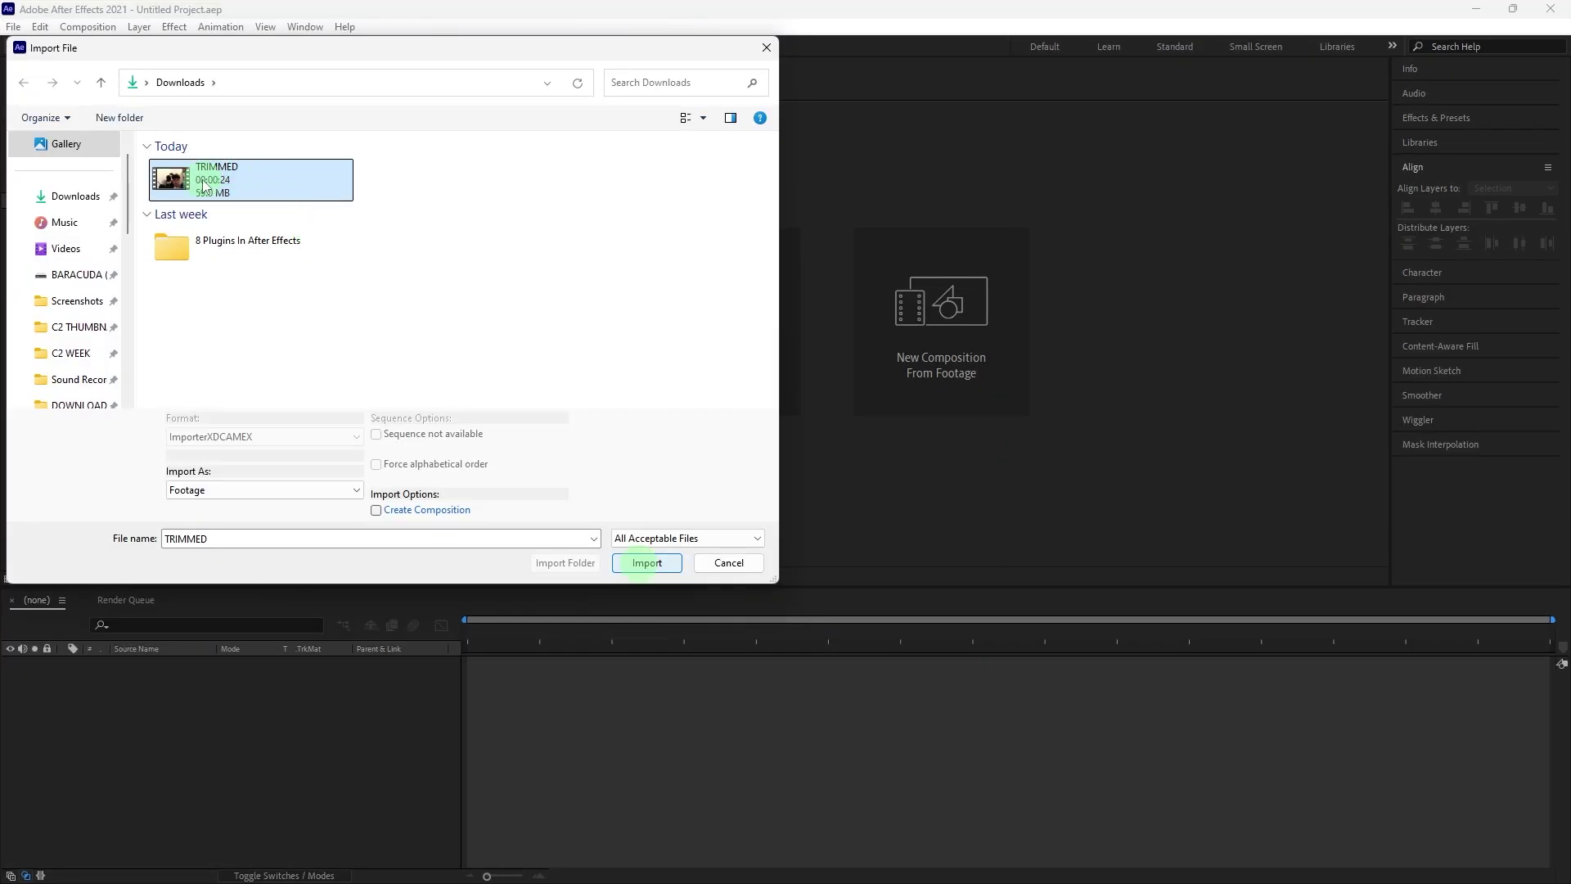
click(648, 564)
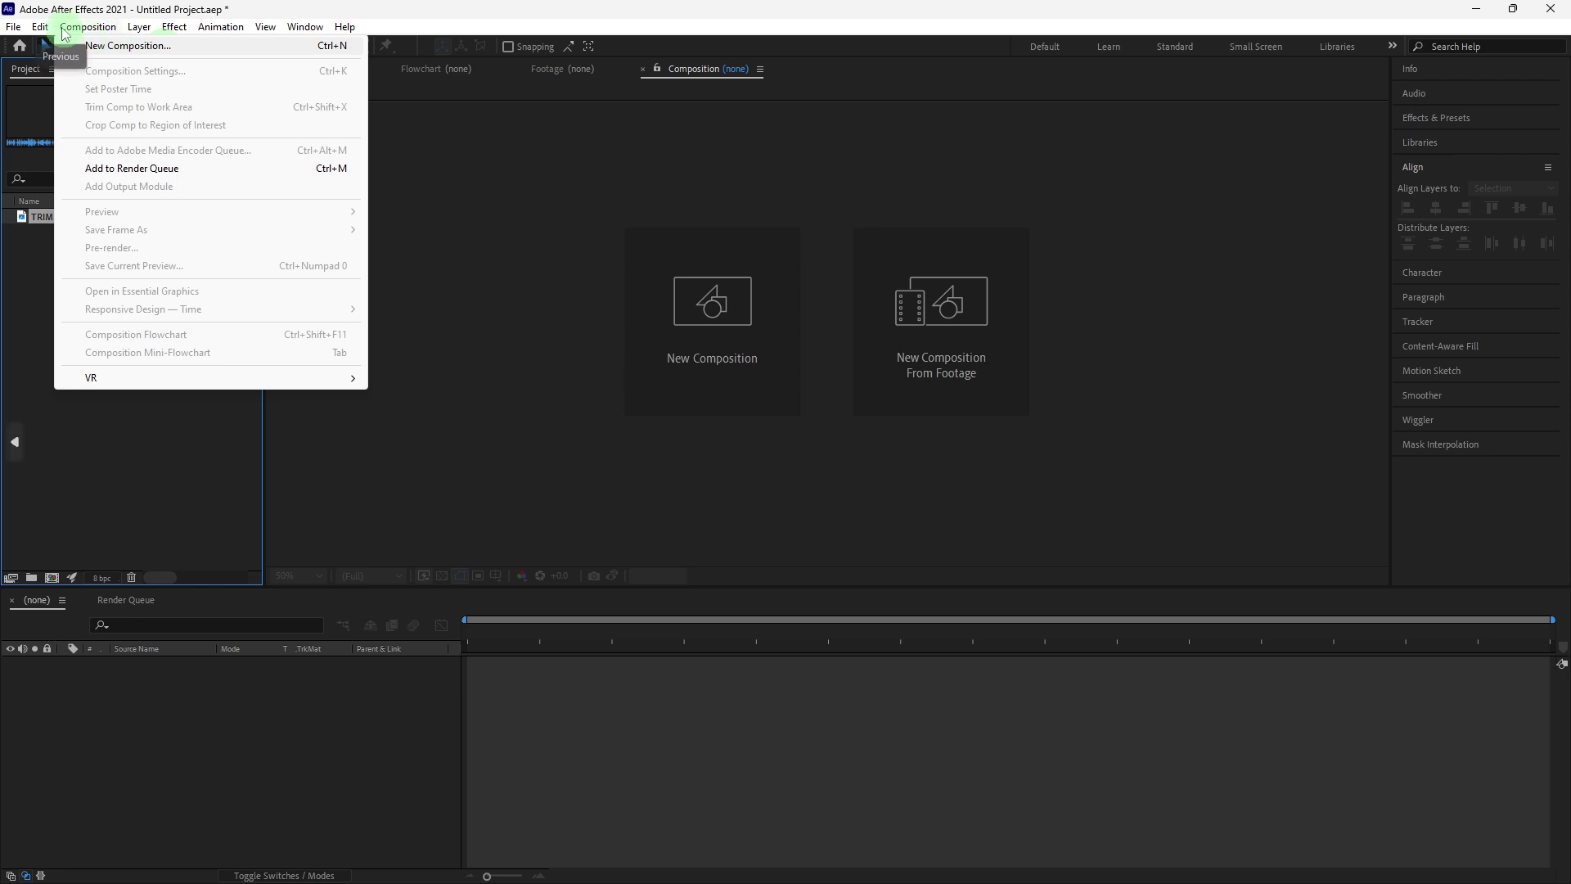
- Create Comp 1 at 1920×1080 and 30 fps, keeping the default settings
click(107, 57)
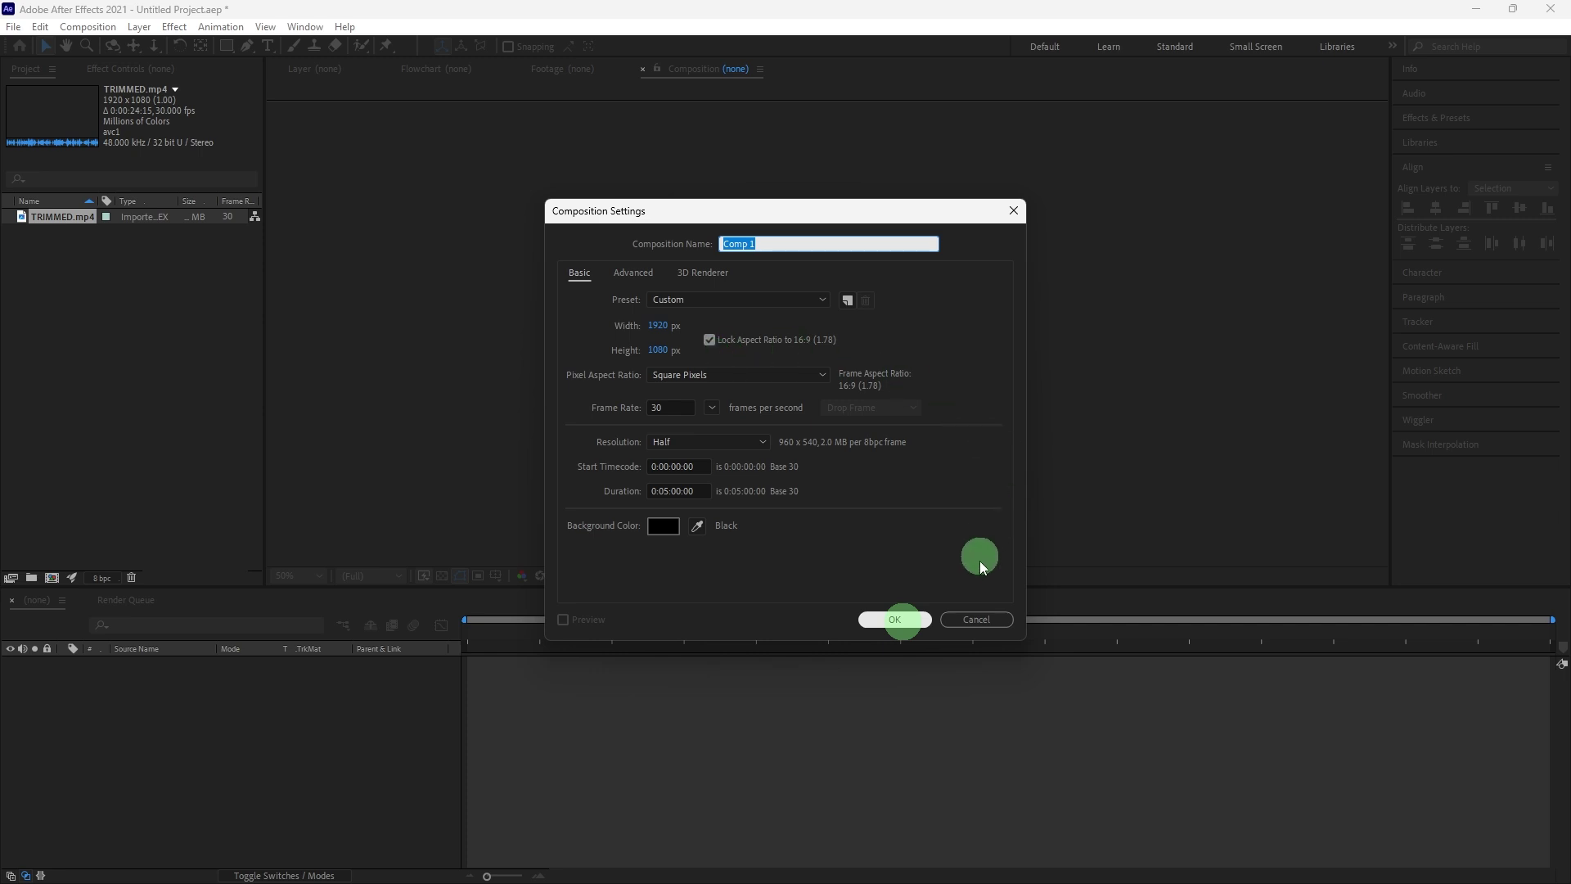
click(898, 621)
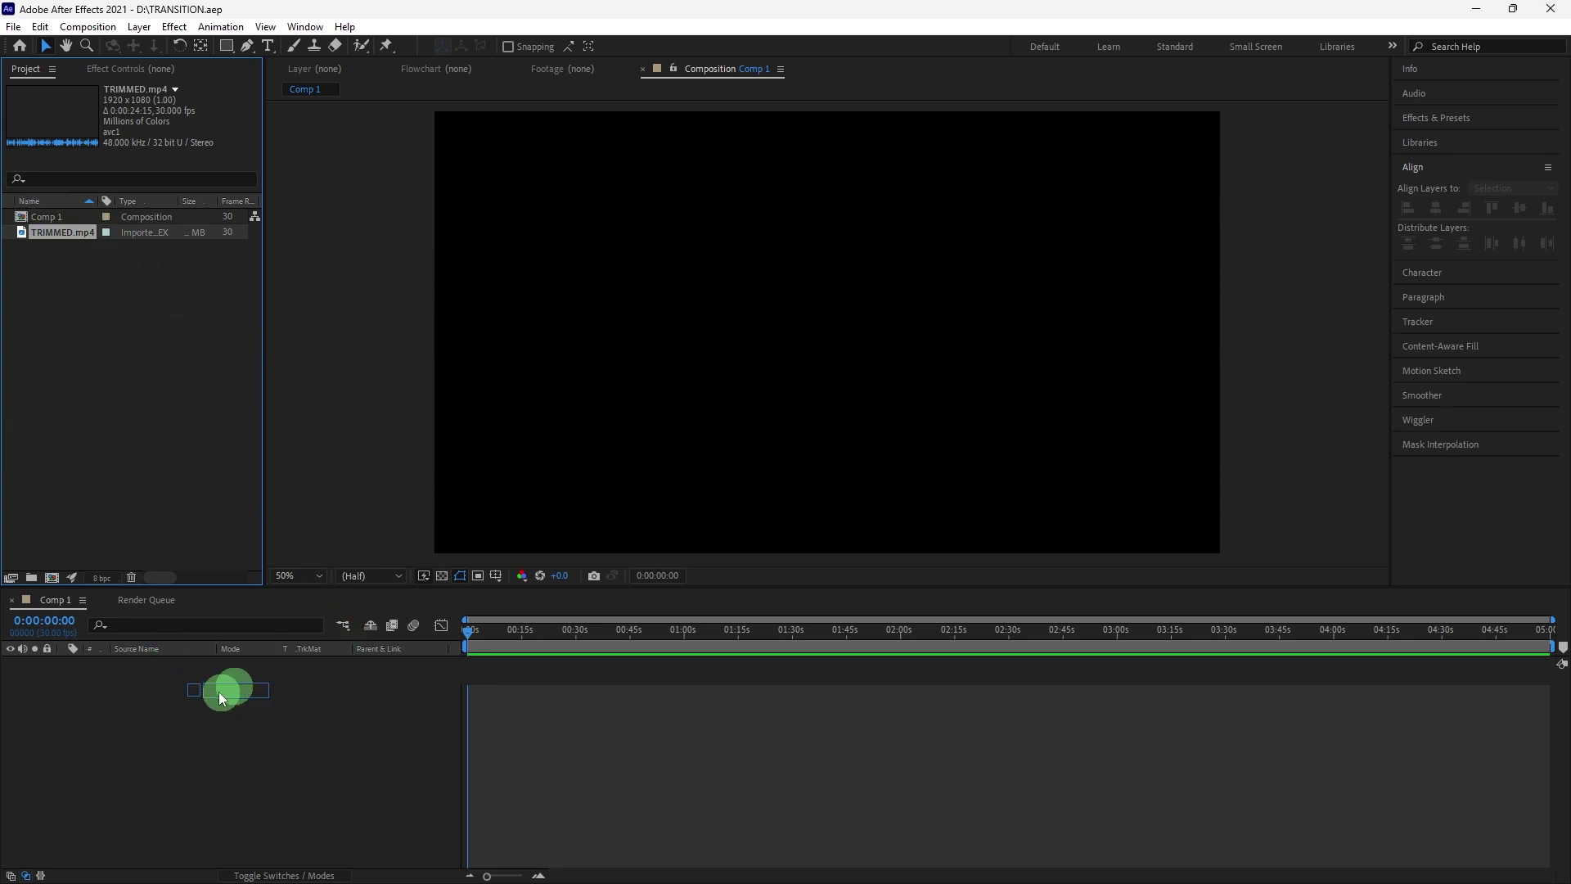
- Drag TRIMMED.mp4 into the Comp 1 timeline, producing two staggered, overlapping layers
drag(219, 691, 219, 691)
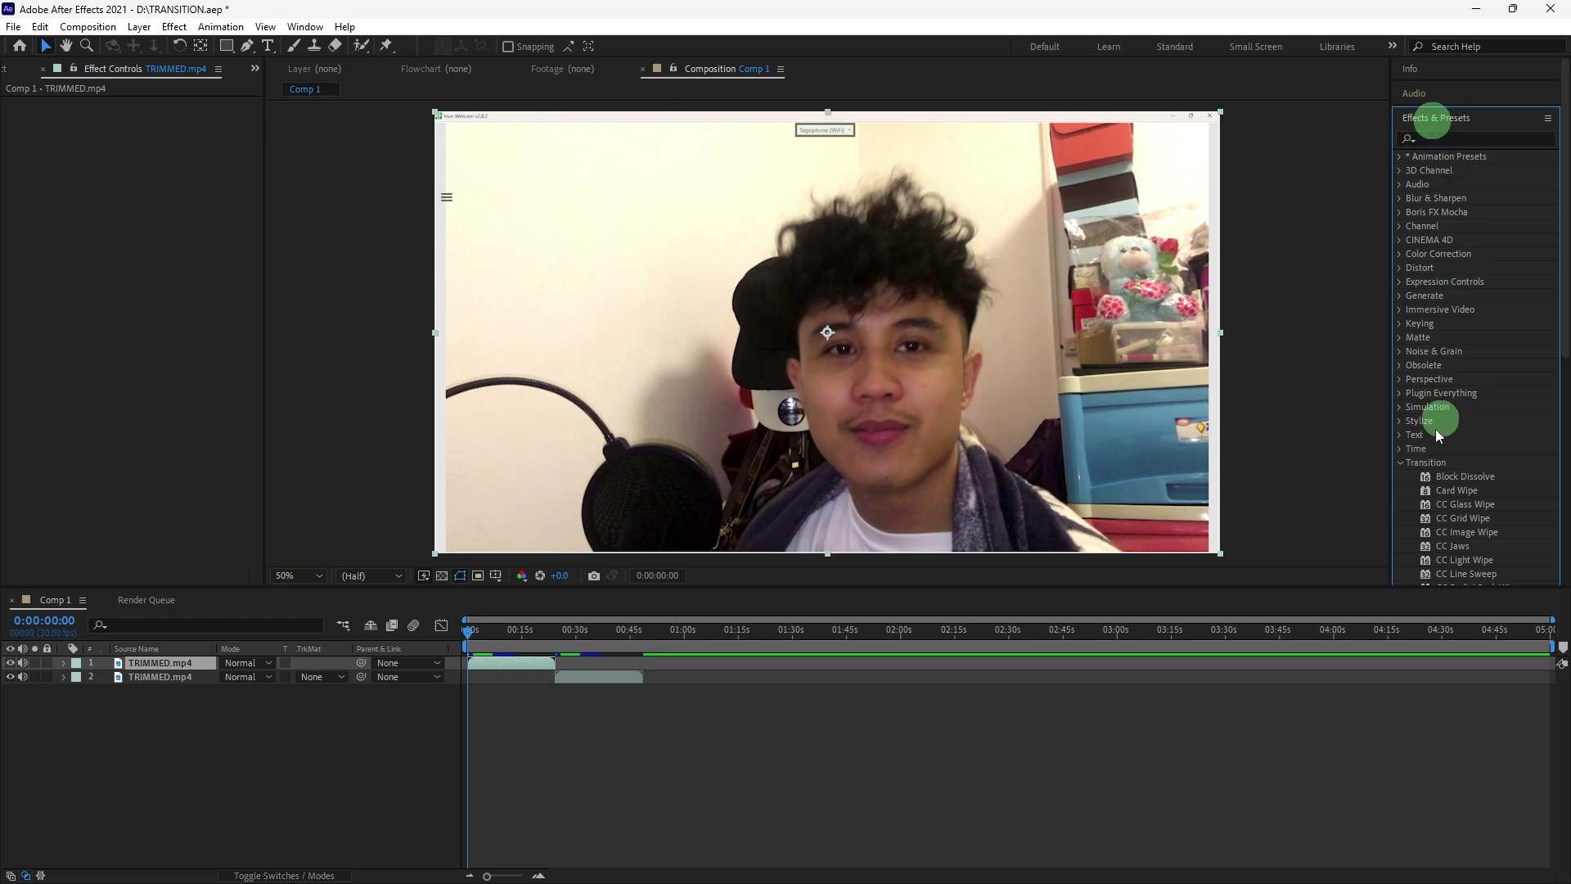
scroll(1427, 461, down, 4)
- Select Linear Wipe under Transition in Effects & Presets
click(1428, 461)
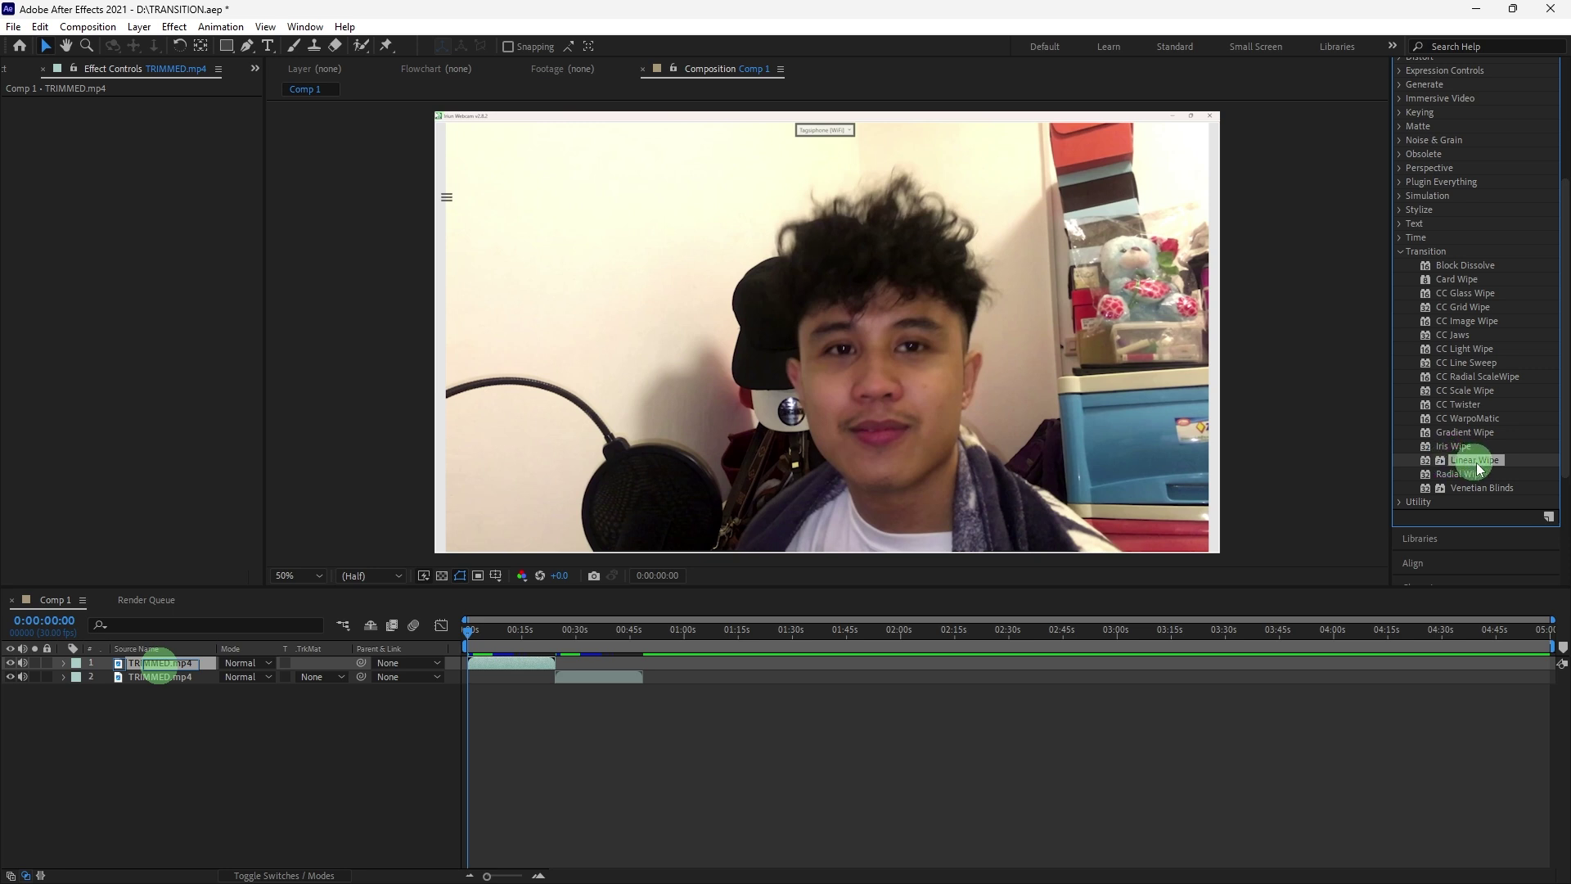
- Drop Linear Wipe onto layer 1, giving Transition Completion 100% and Feather 20
drag(1478, 468, 1178, 638)
drag(180, 686, 164, 665)
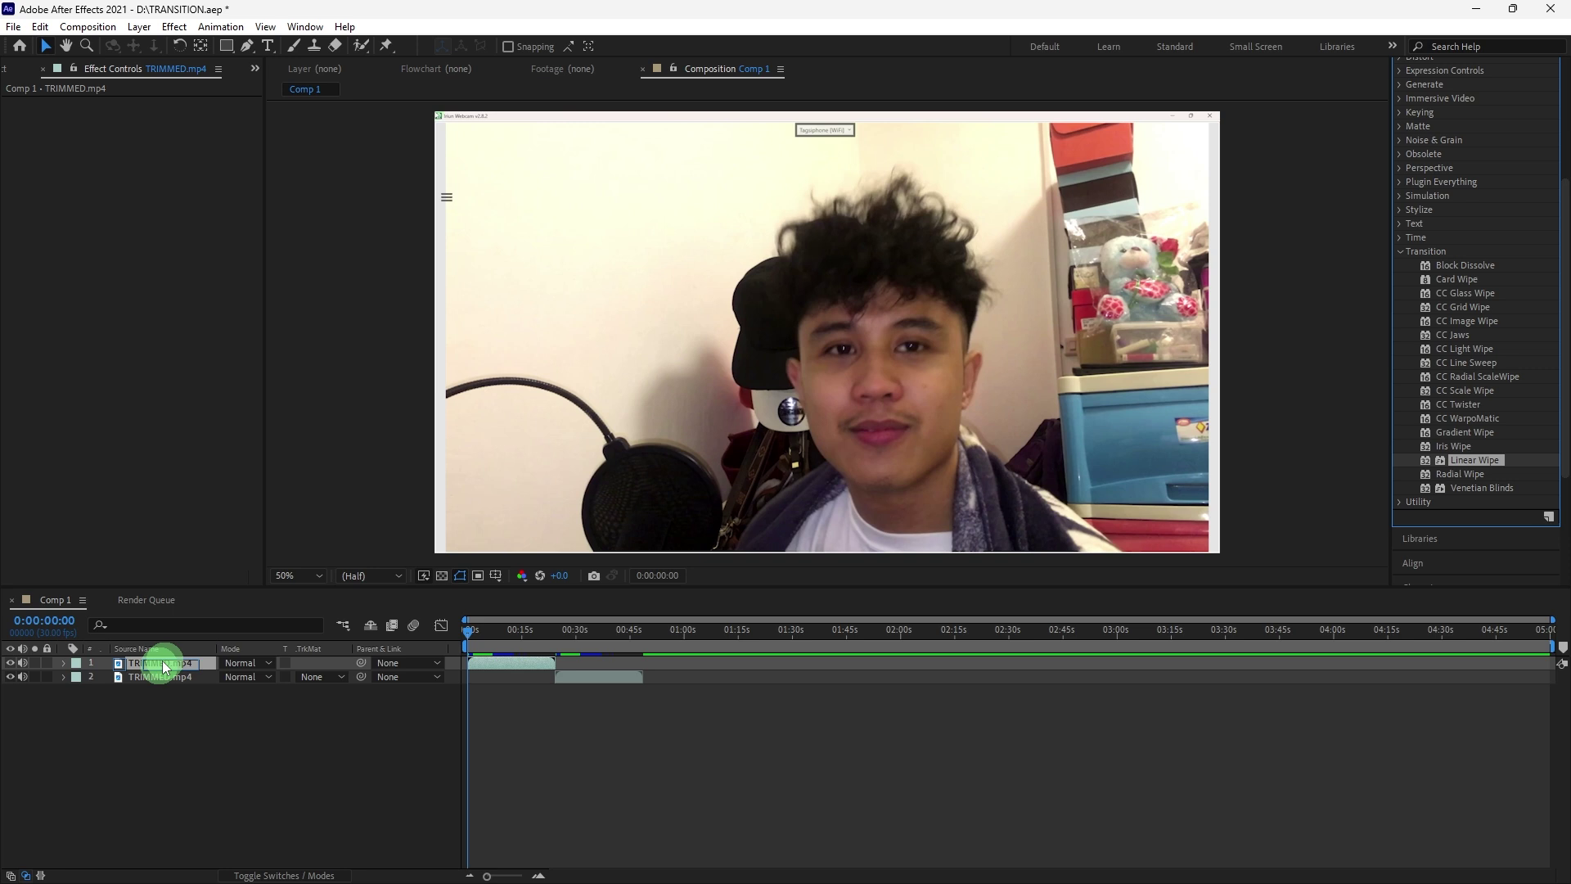
drag(164, 666, 163, 664)
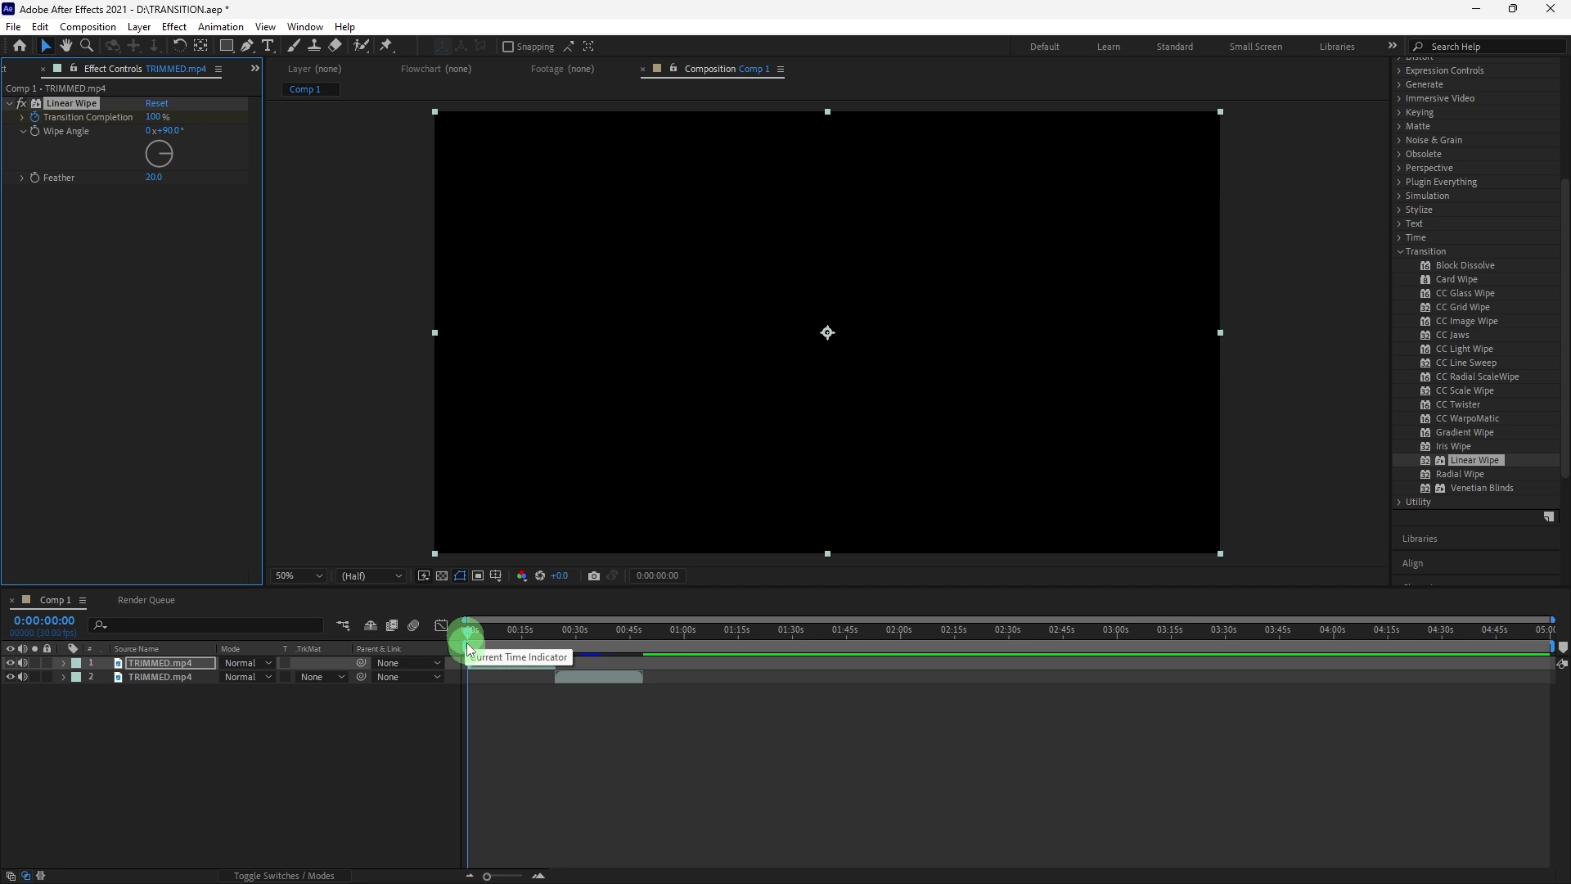
- Set Linear Wipe's Transition Completion to 0% at 0:00:14:29
drag(467, 640, 521, 642)
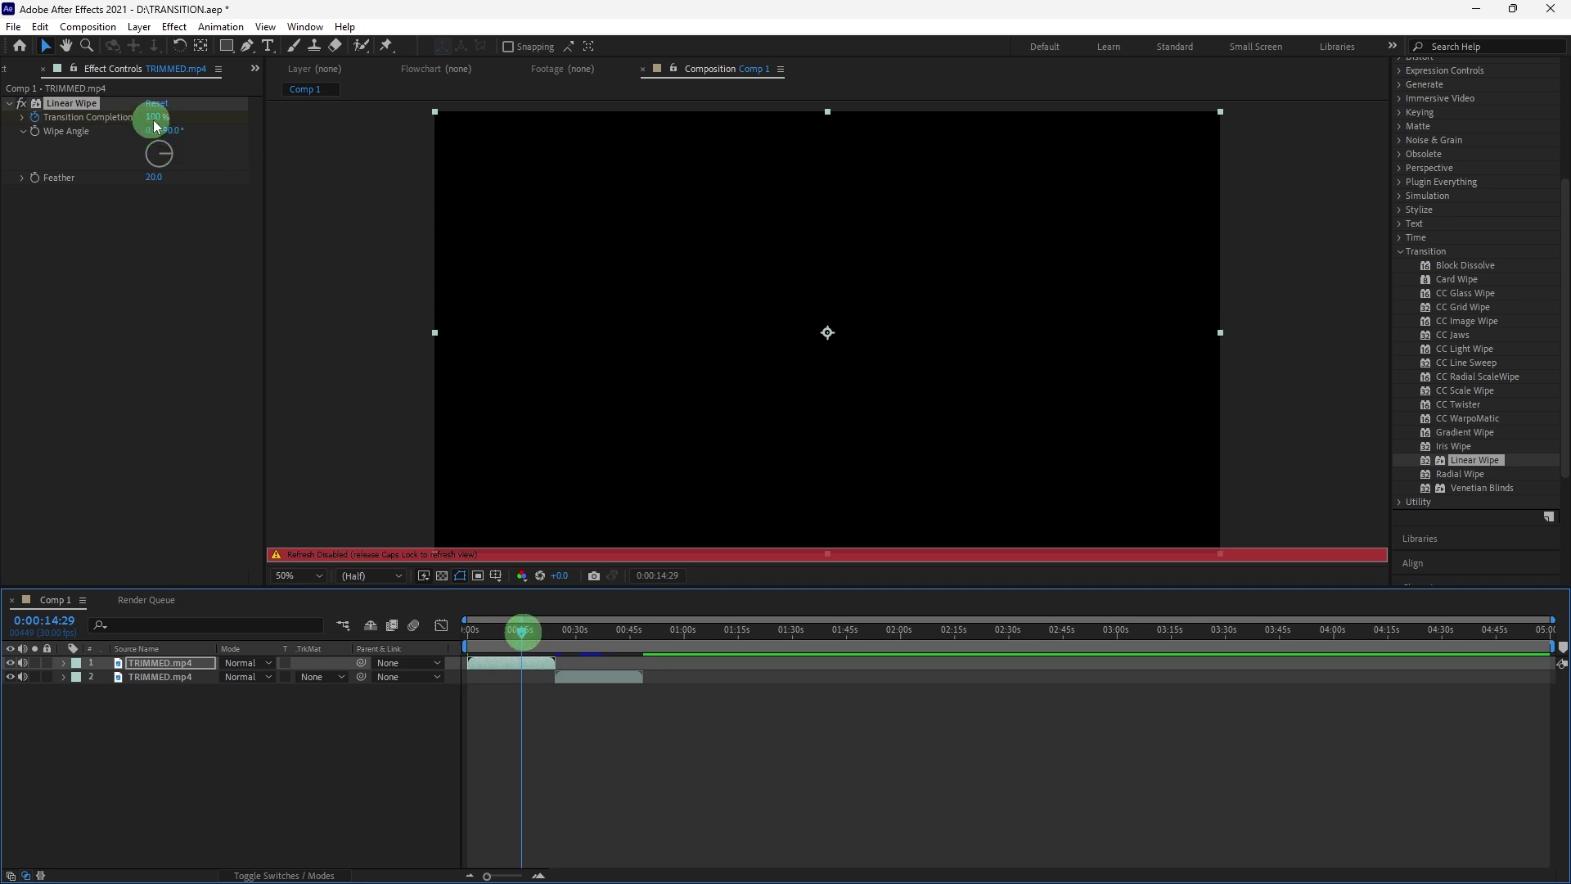
text(0)
click(176, 124)
click(187, 129)
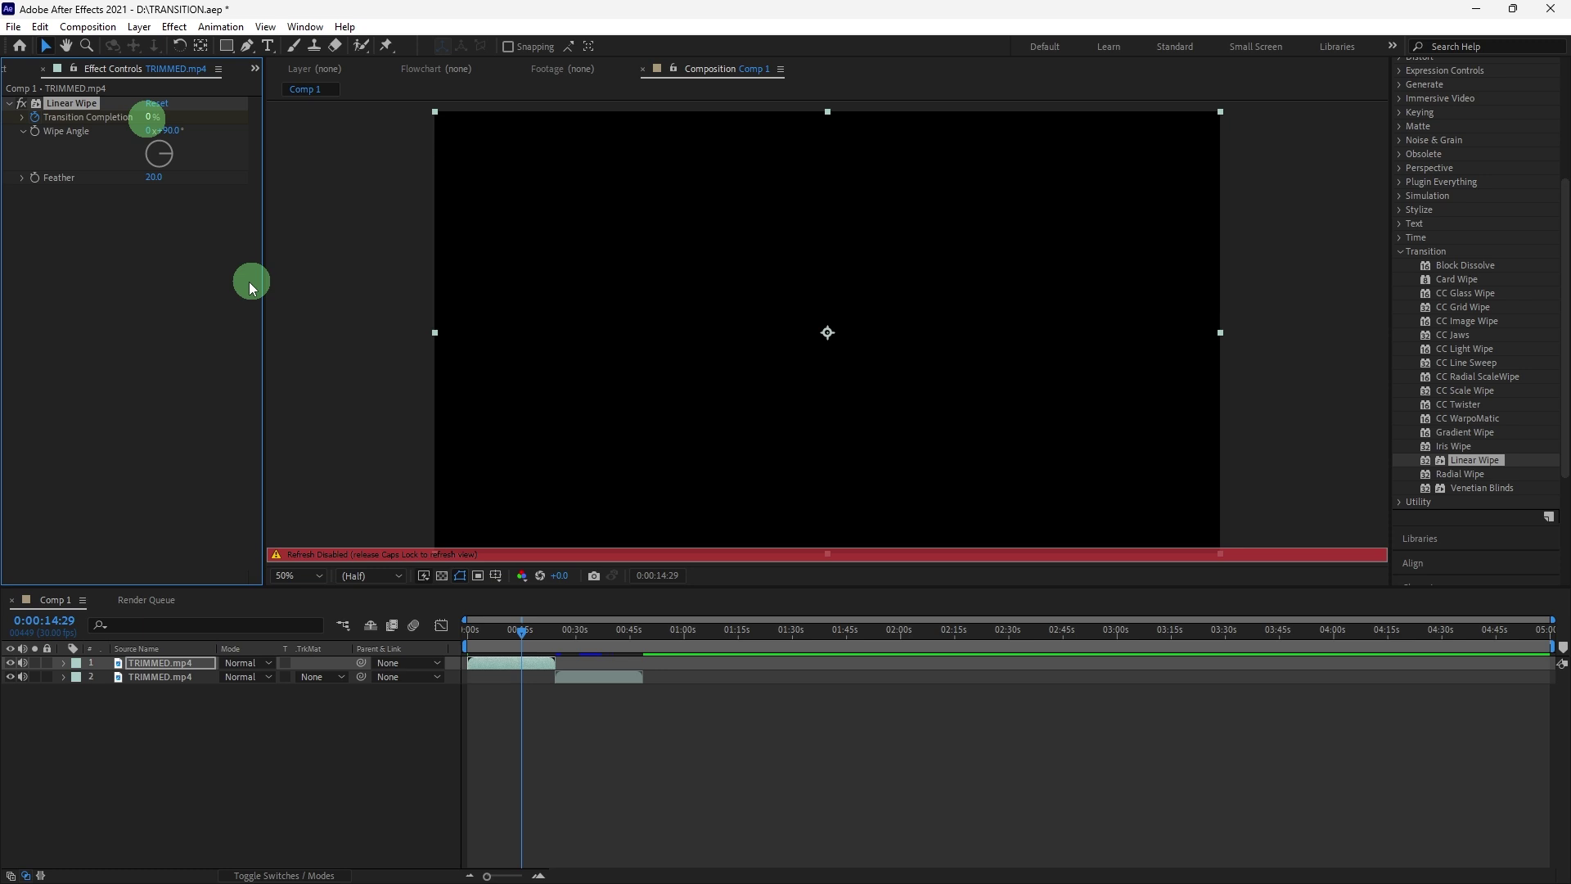
- Re-enable view refresh with Caps Lock, jump to 0:00:00:00 and play the preview
key(Caps_Lock)
key(Home)
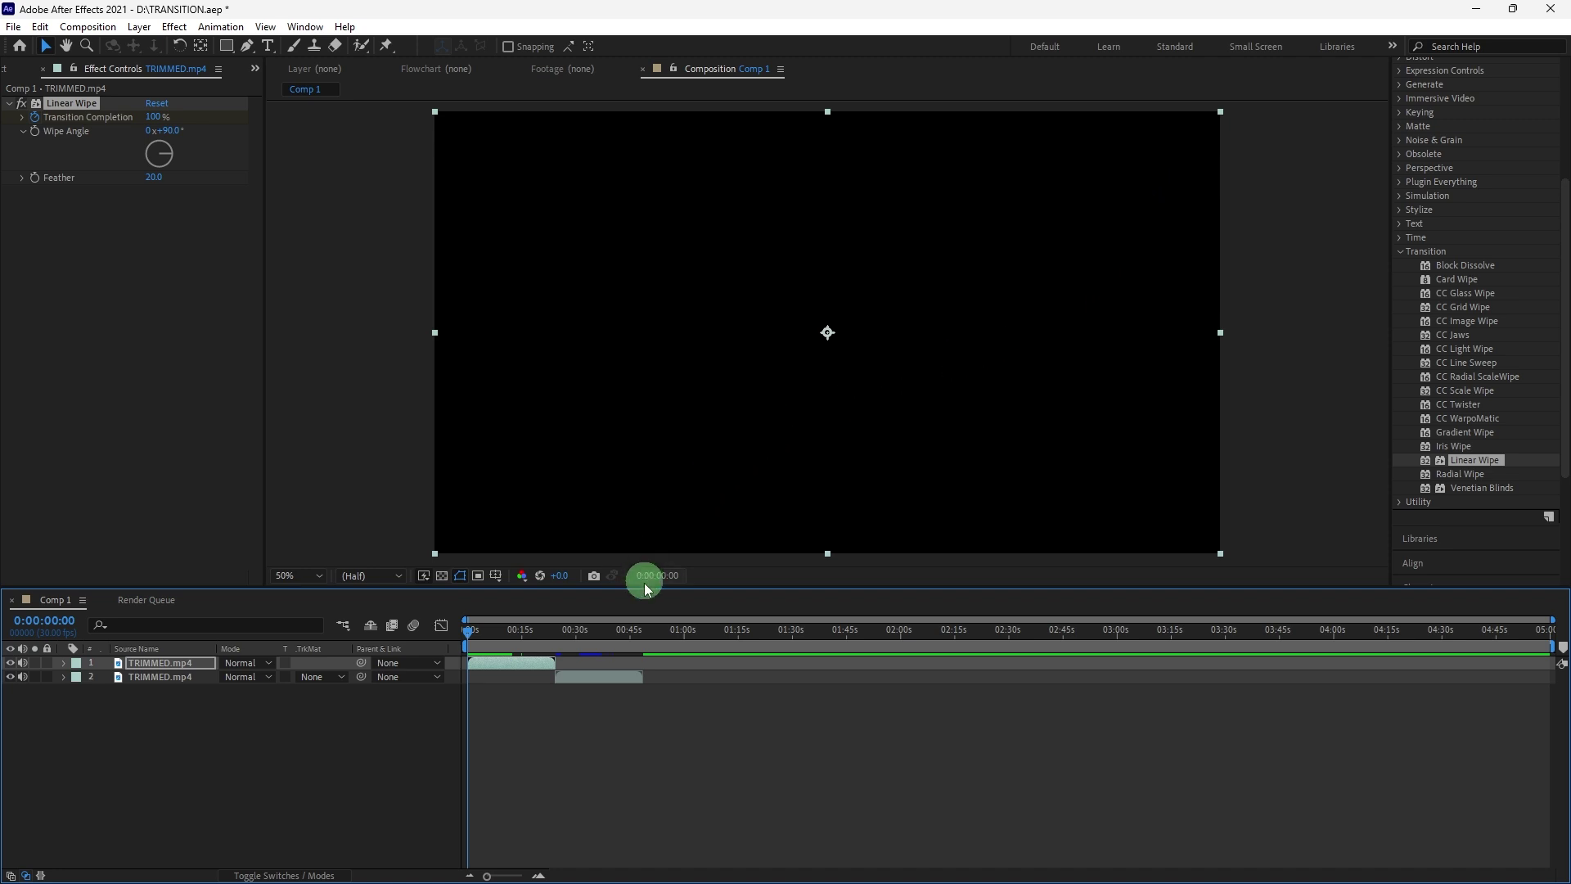
key(space)
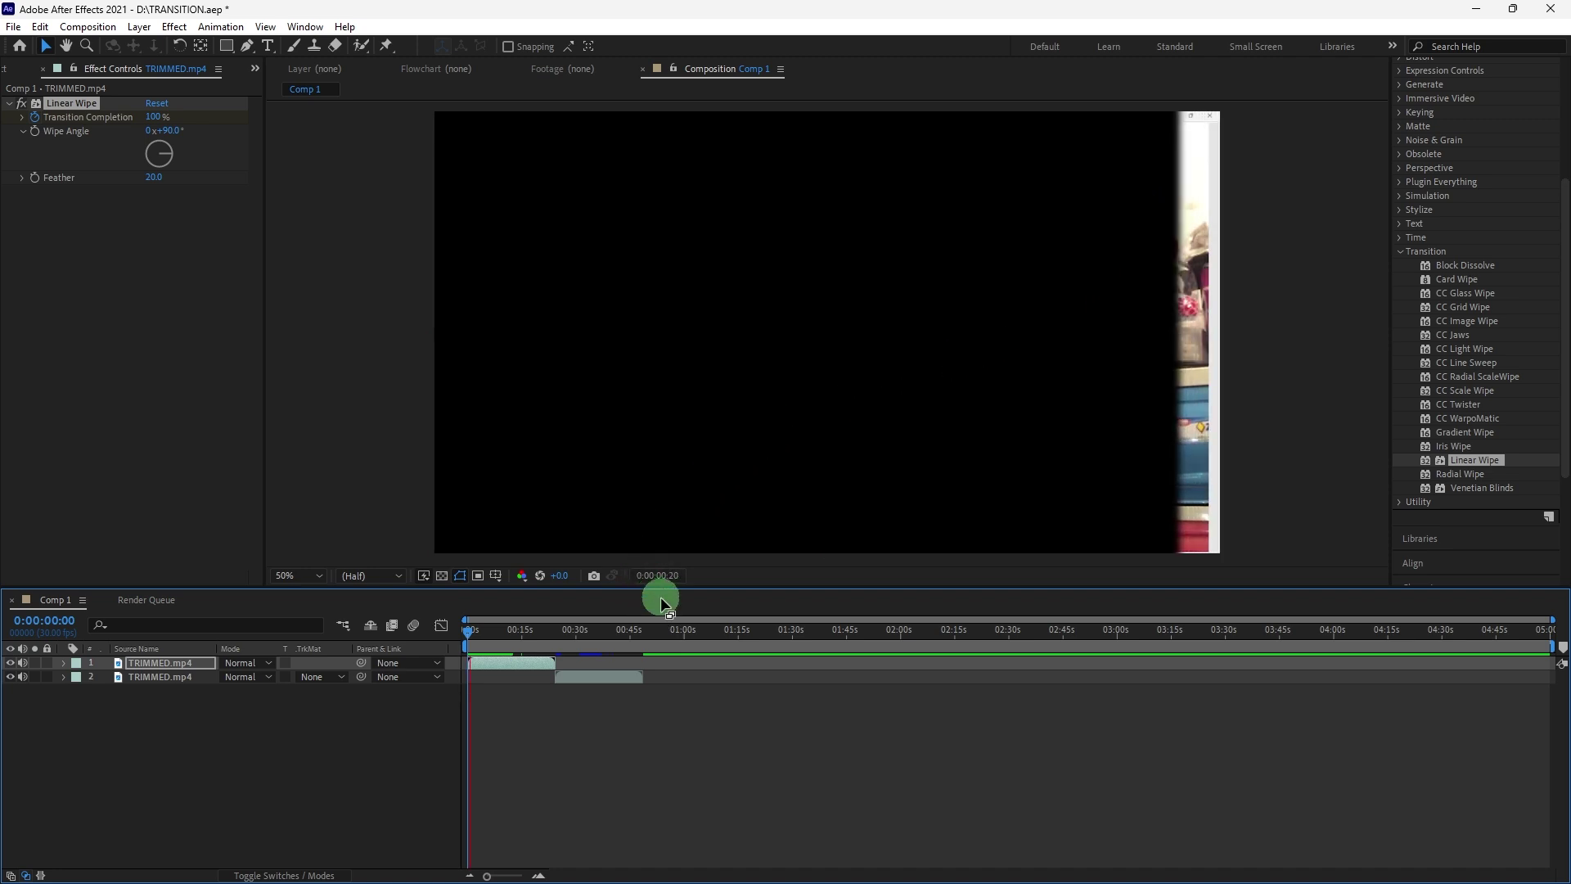